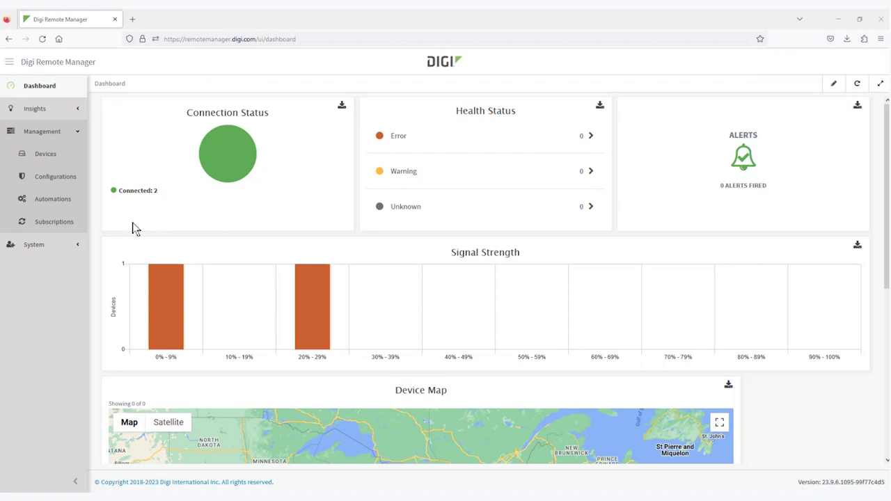
From the device list, open the TX54-Dual-Cellular device's Settings > Config > Monitoring page
click(45, 155)
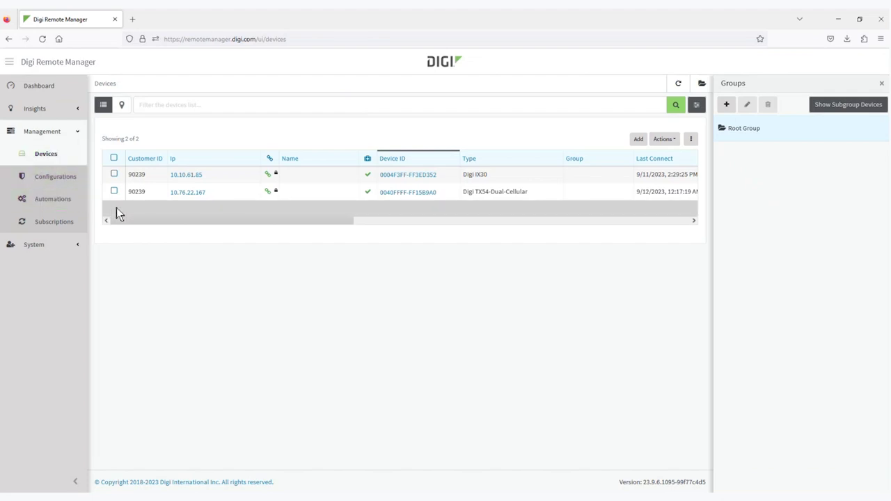
click(187, 193)
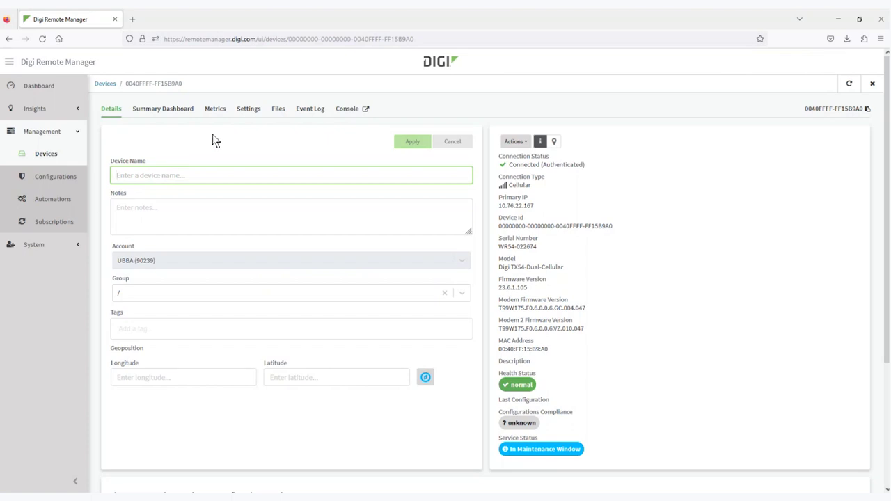
click(245, 114)
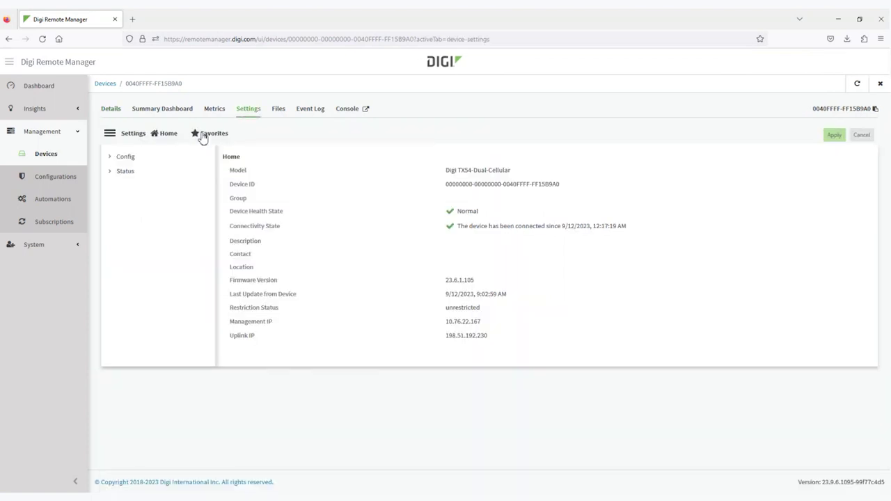
click(125, 157)
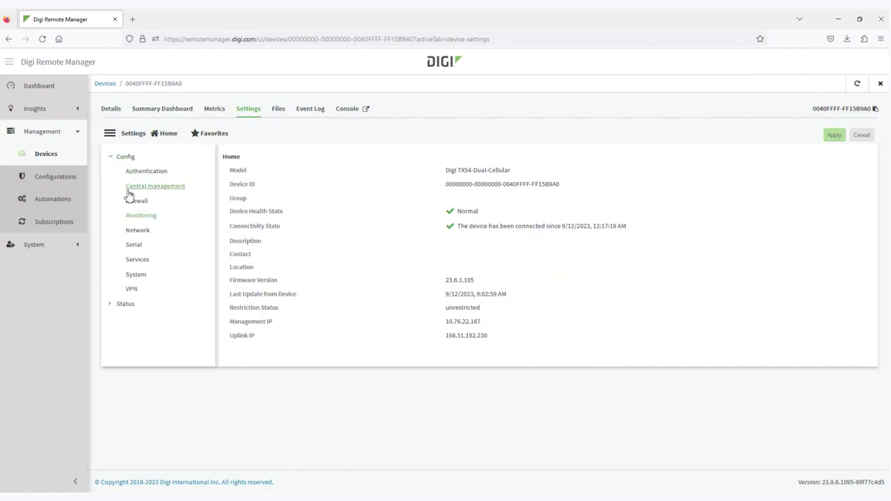
click(141, 218)
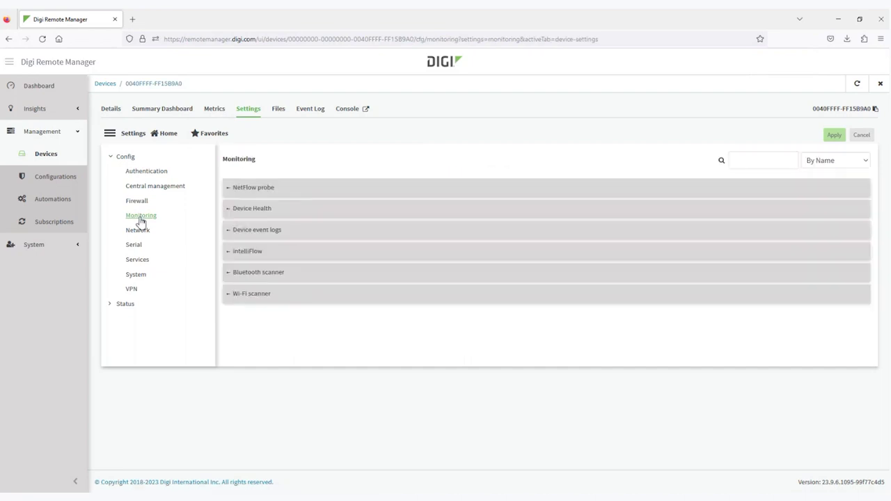
Enable intelliFlow on the TX54 and set its zone to Any
click(247, 252)
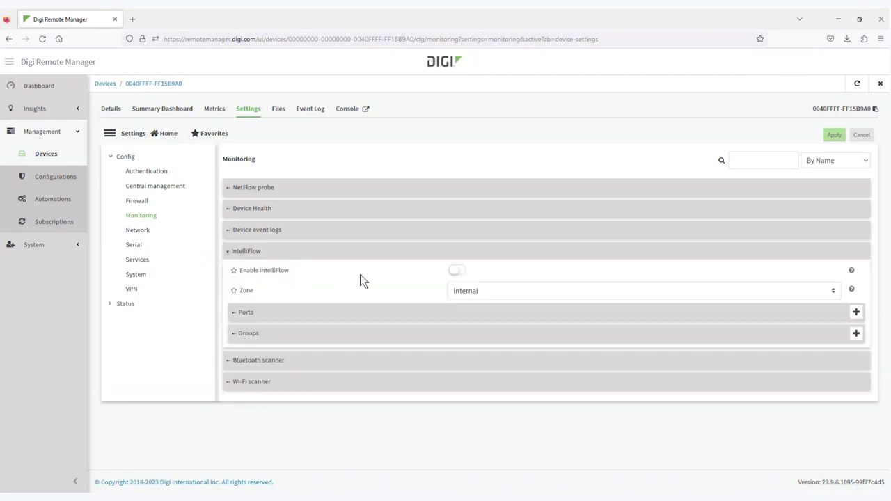
click(458, 270)
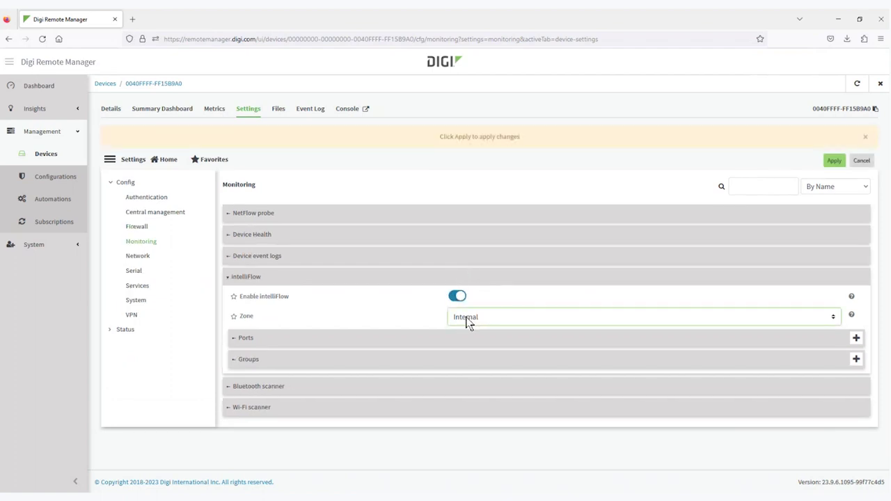
click(460, 354)
Review the existing intelliFlow port entries, Ports 1 and 2, then collapse the list
click(245, 338)
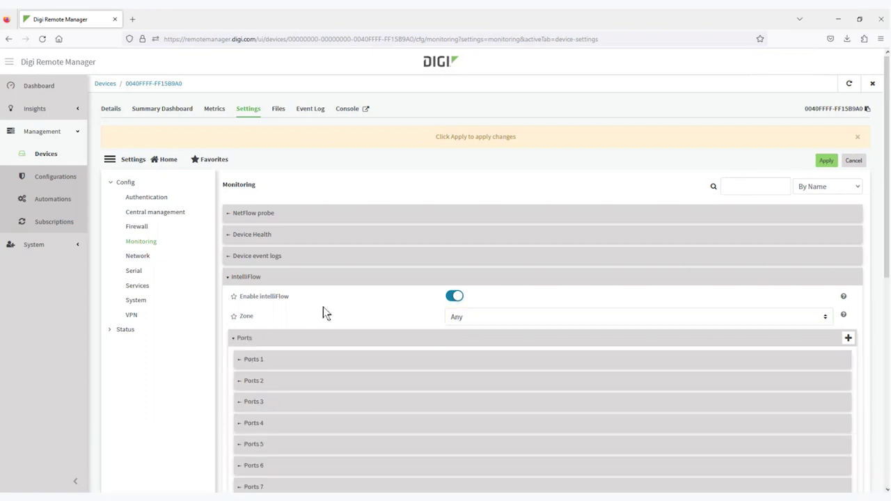
scroll(332, 314, down, 2)
scroll(331, 299, down, 2)
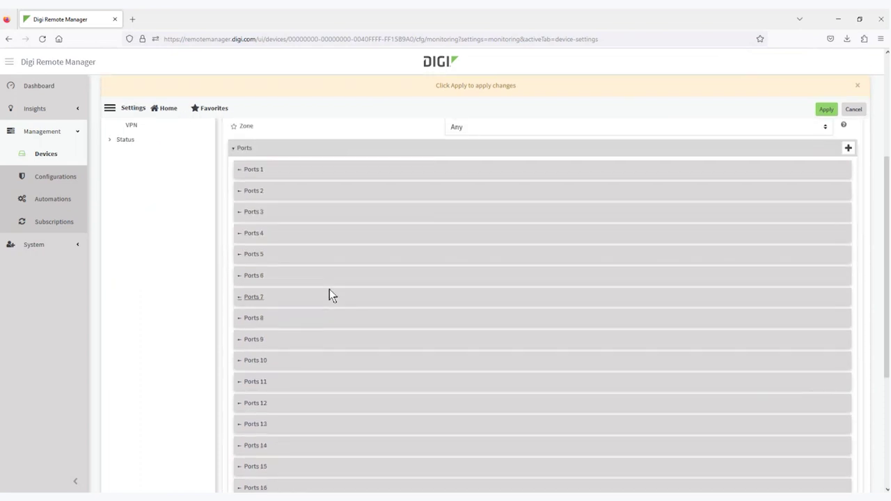
click(253, 169)
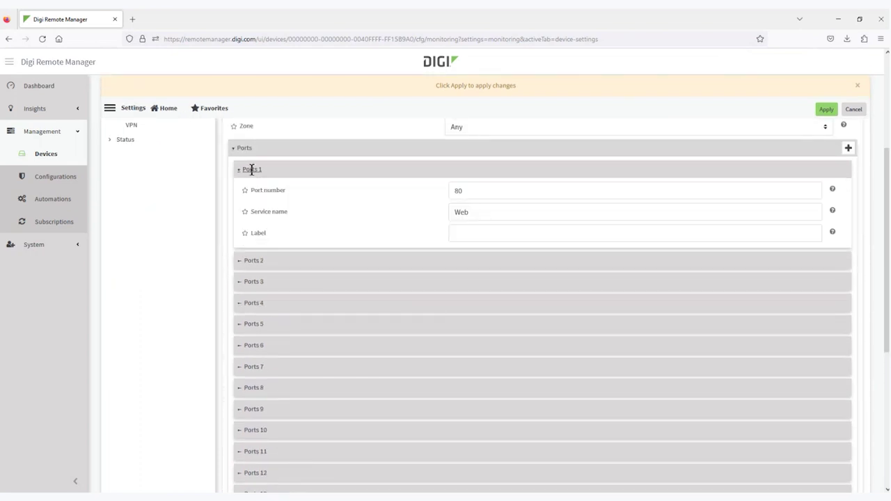
click(252, 170)
click(252, 191)
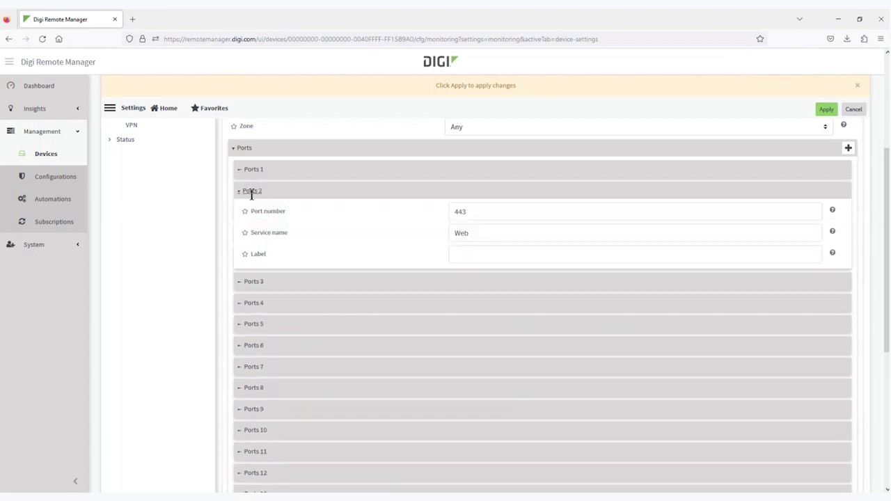
click(252, 192)
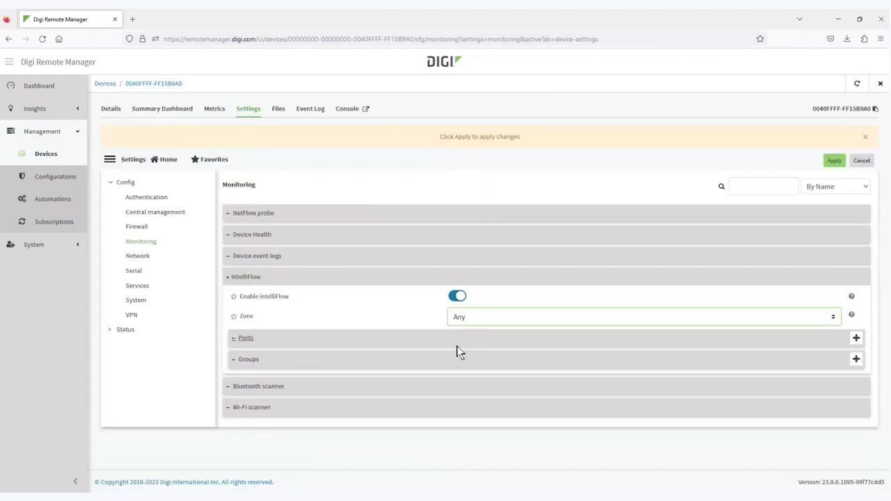
Add intelliFlow port 3199 labelled 'Remote Management', service 'Digi Remote Manager', and apply
click(857, 340)
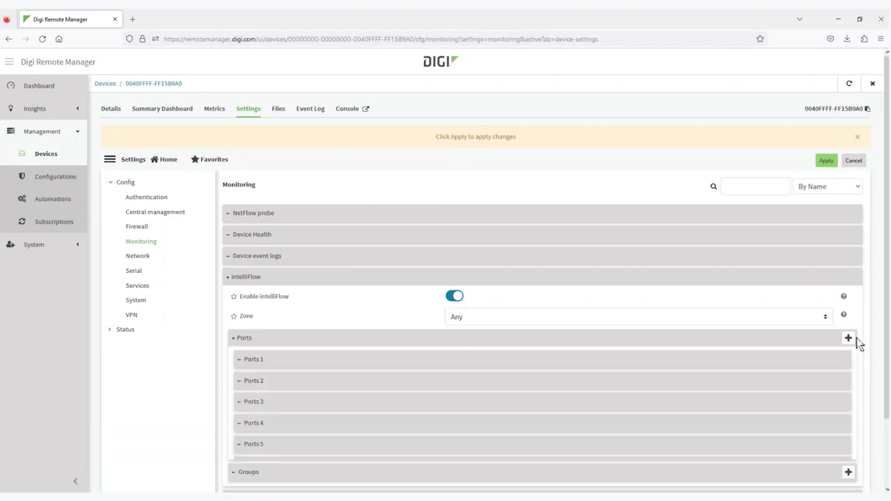
click(505, 344)
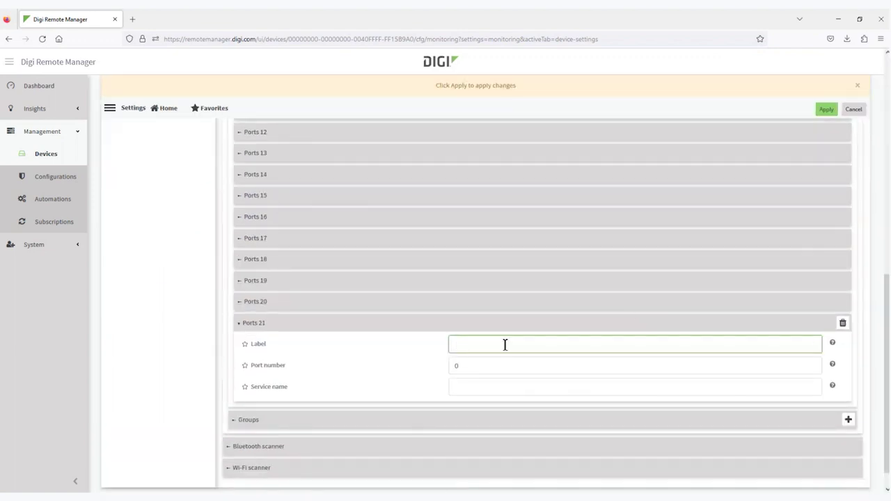
text(Remote management)
drag(480, 346, 485, 345)
text(M)
click(491, 365)
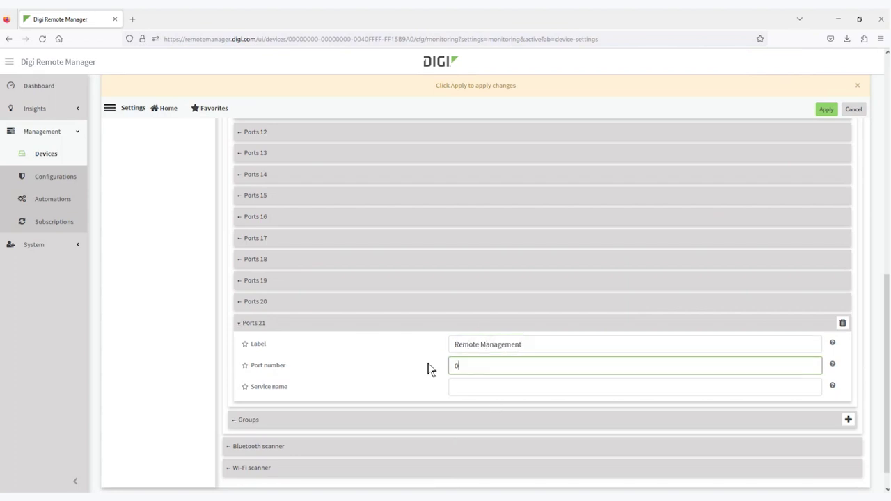
text(1)
key(BackSpace)
key(BackSpace)
text(3199)
click(480, 388)
text(Digi Remote)
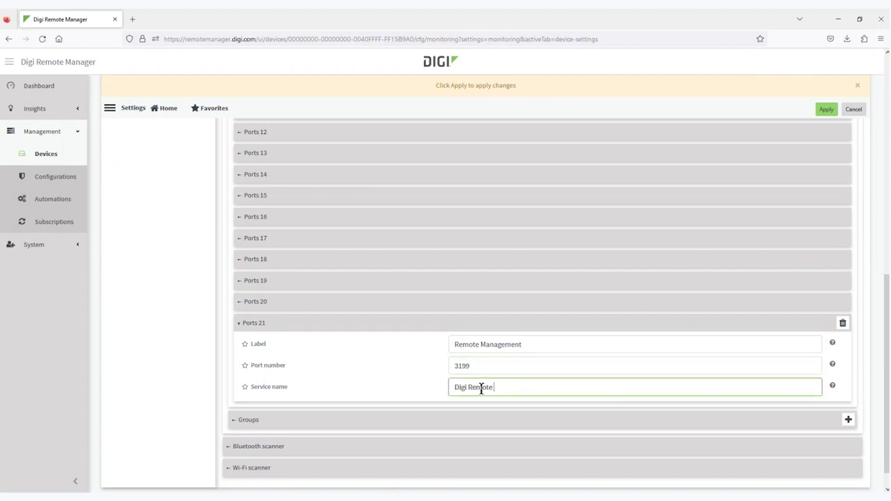
text( Manager)
click(826, 109)
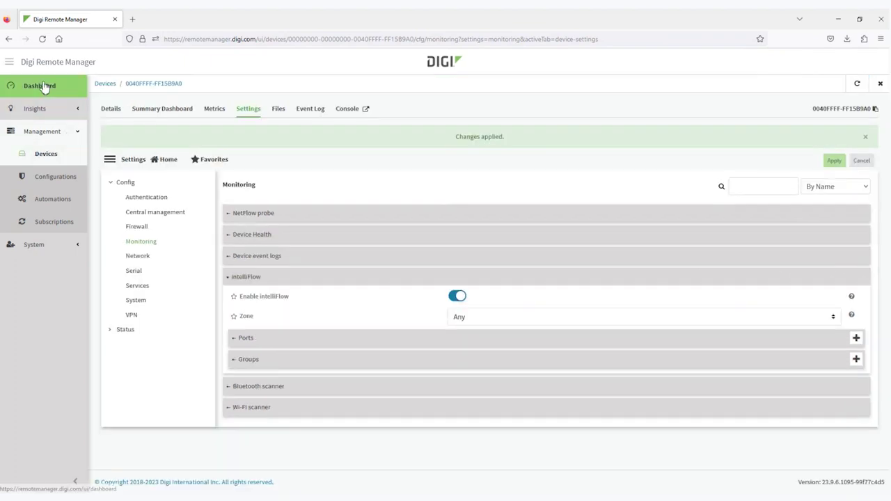
Open the intelliFlow report under Insights > Reports and expand its Port Name grouping dropdown
click(48, 85)
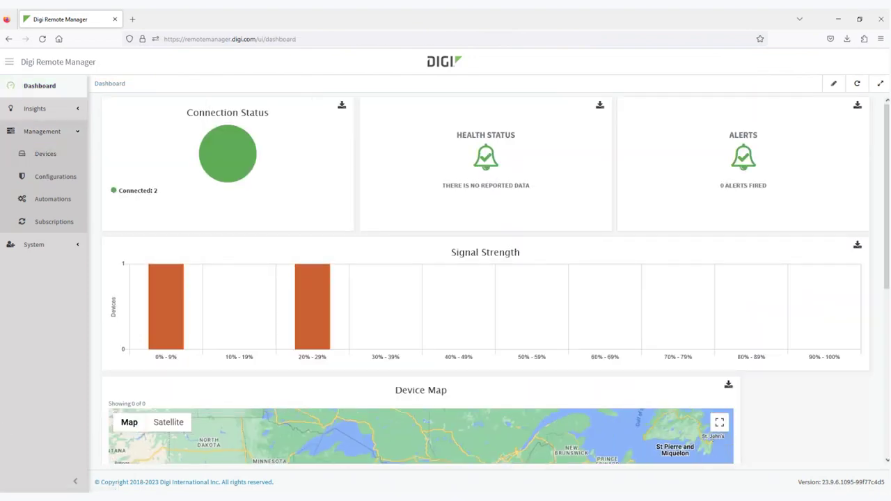
click(35, 110)
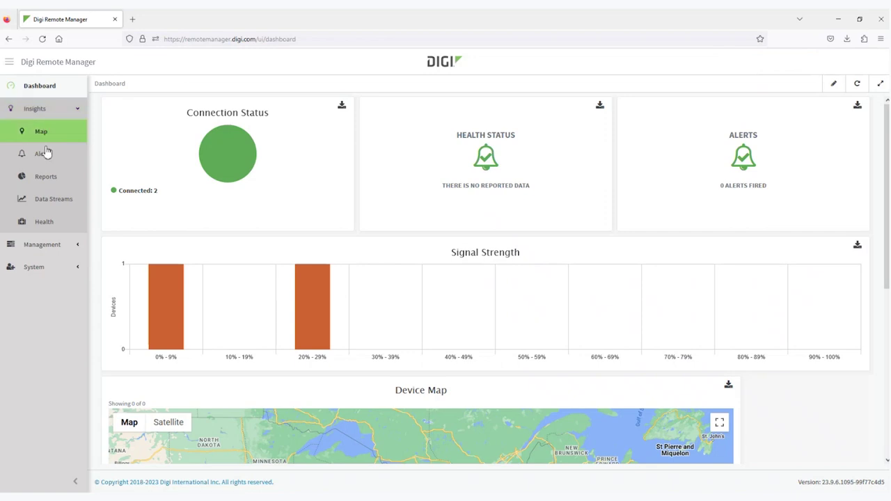
click(47, 178)
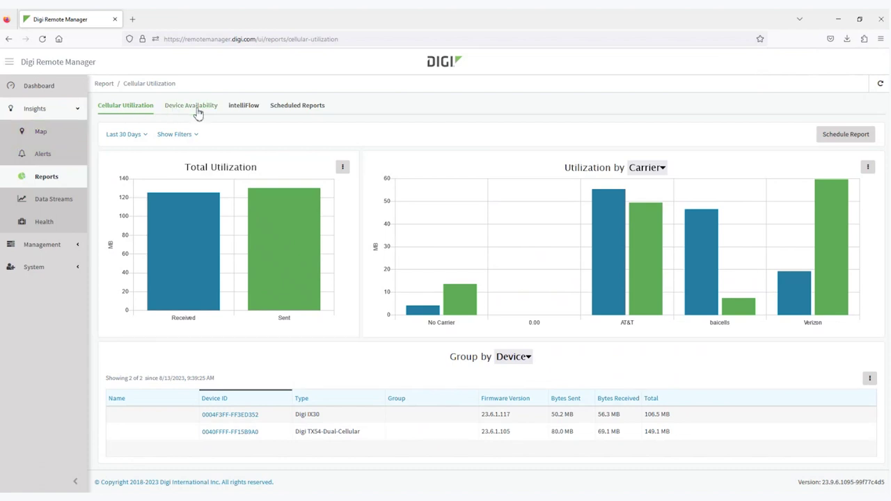
click(246, 110)
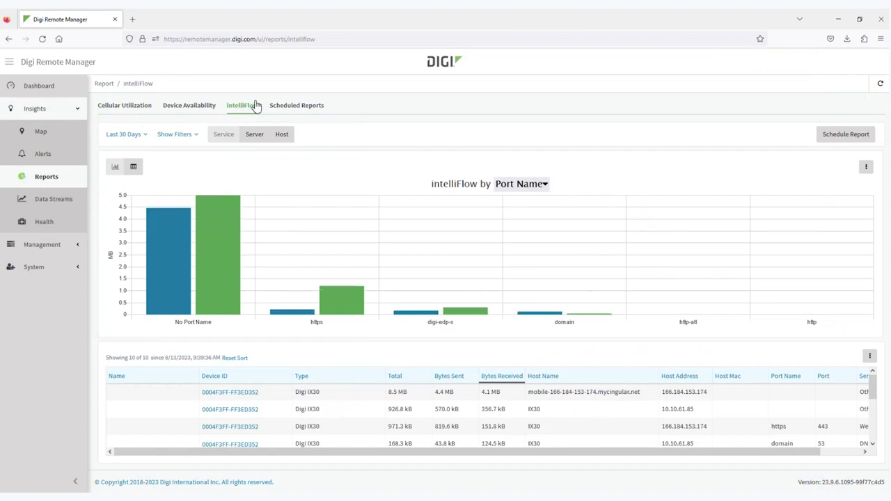
mouse_move(215, 303)
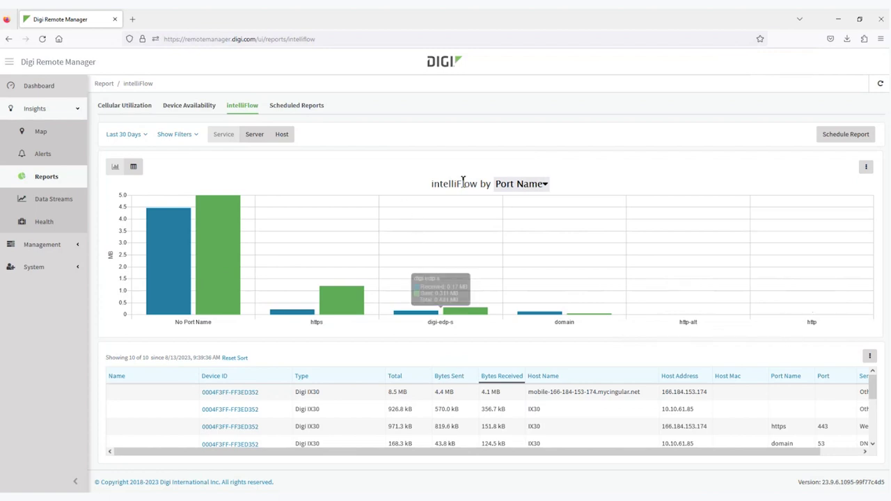
click(533, 189)
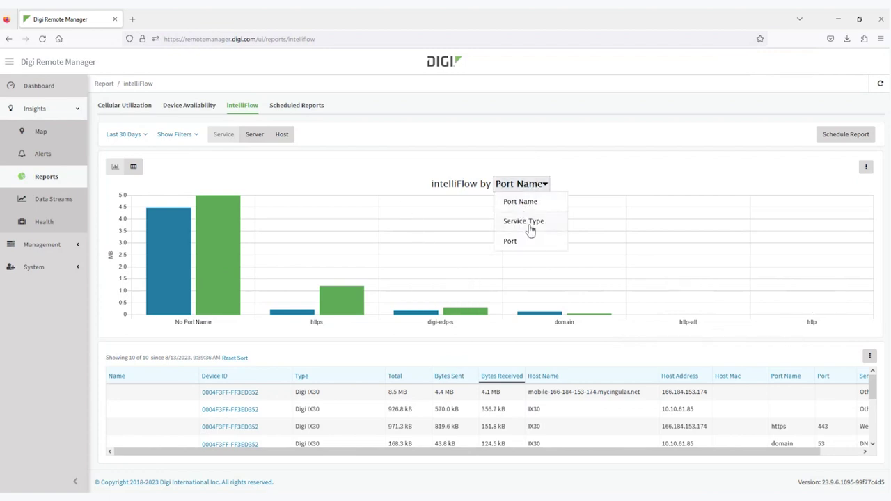
Group the intelliFlow chart by Service Type and inspect its bars
click(529, 222)
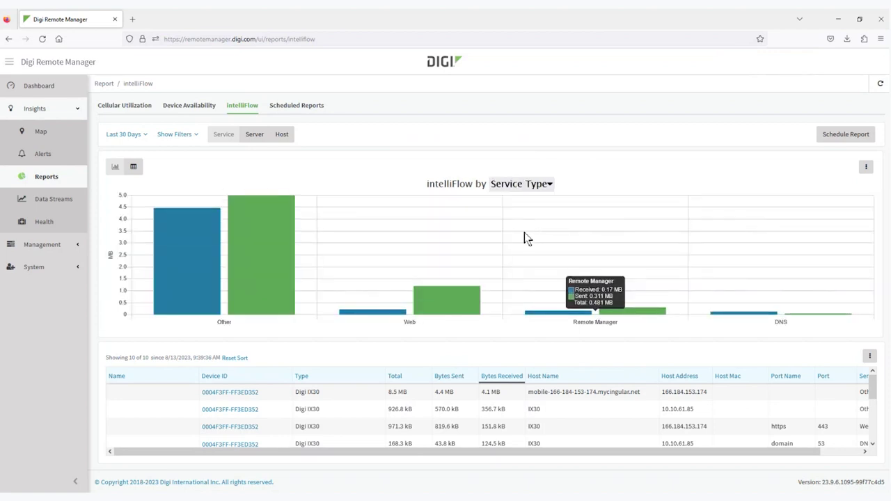
mouse_move(446, 306)
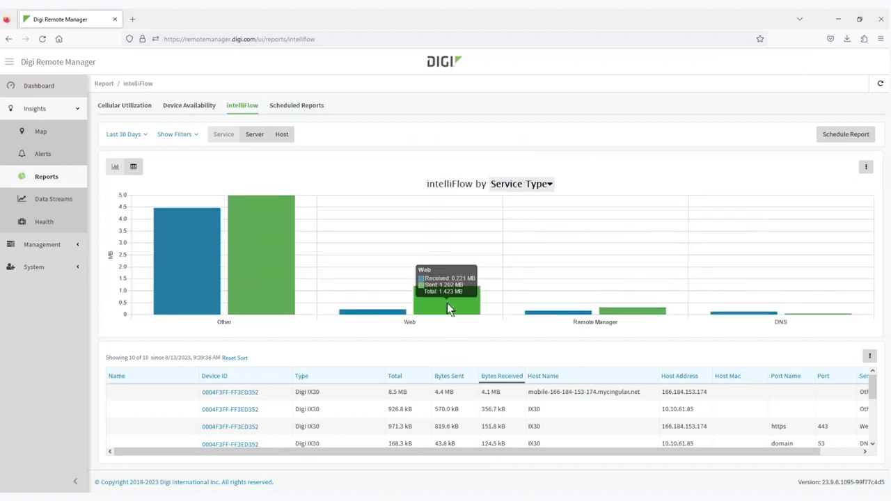
mouse_move(642, 316)
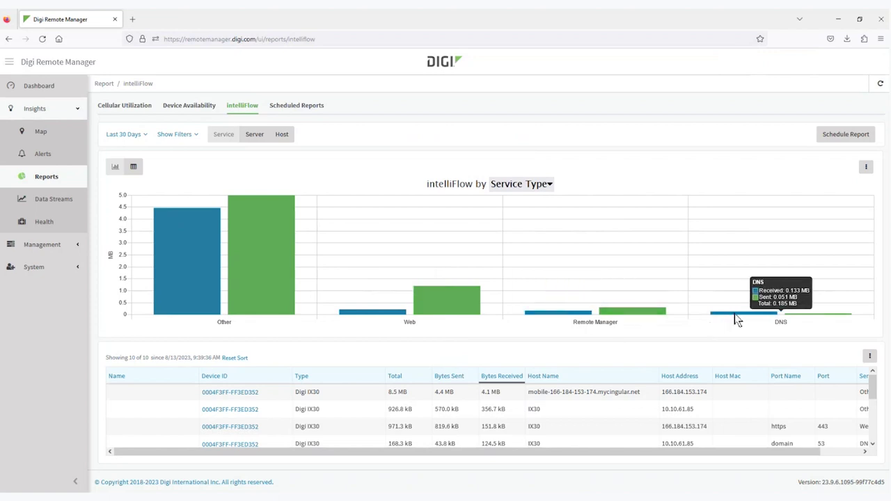
mouse_move(236, 285)
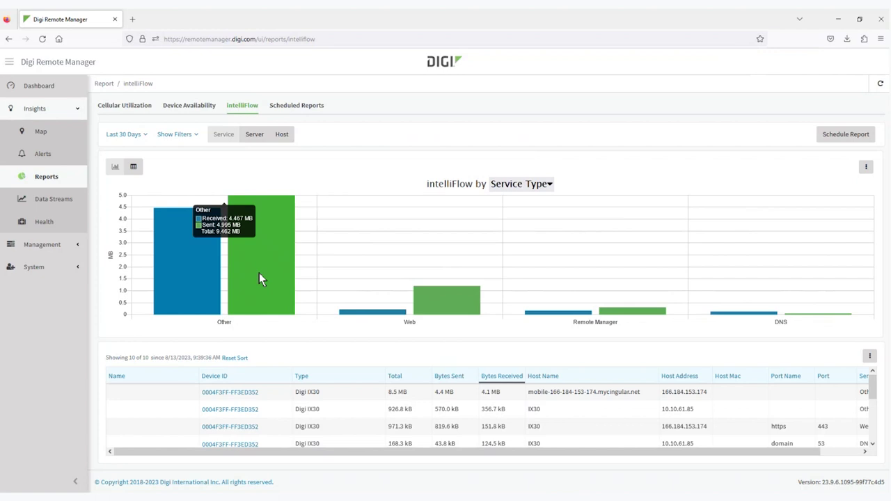
Regroup the chart by Port and compare traffic per port number
click(509, 189)
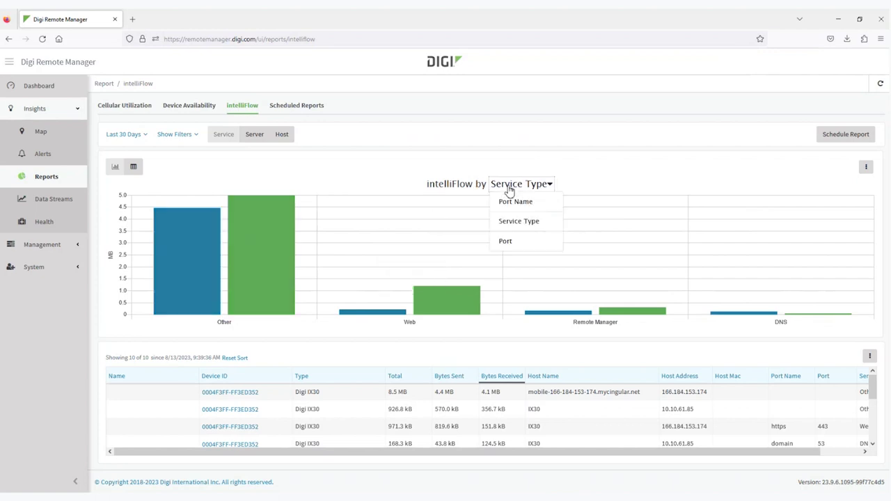
click(508, 243)
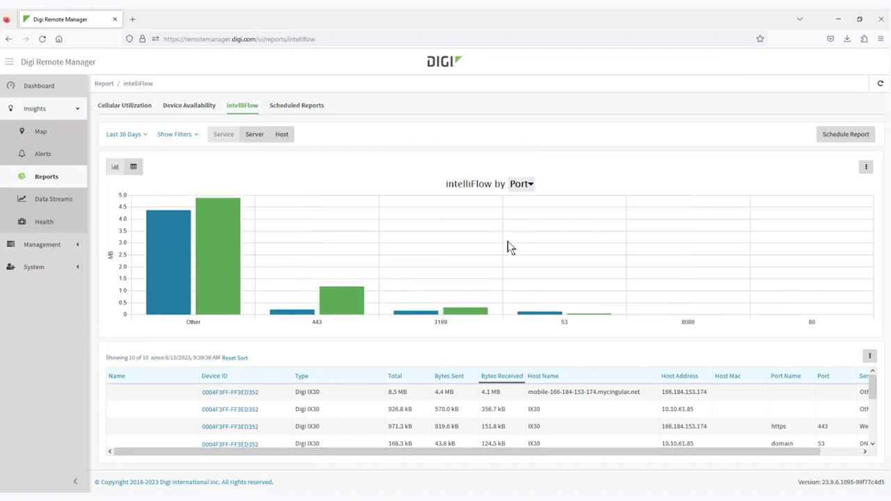
mouse_move(353, 323)
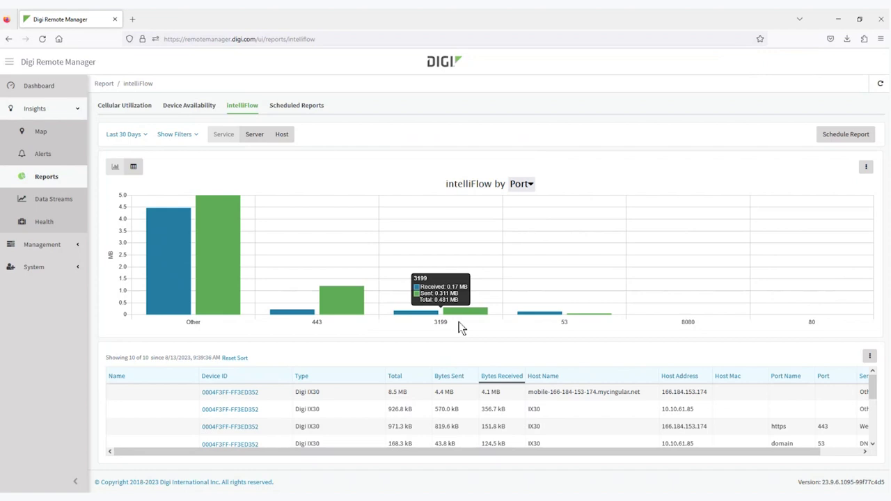
mouse_move(540, 326)
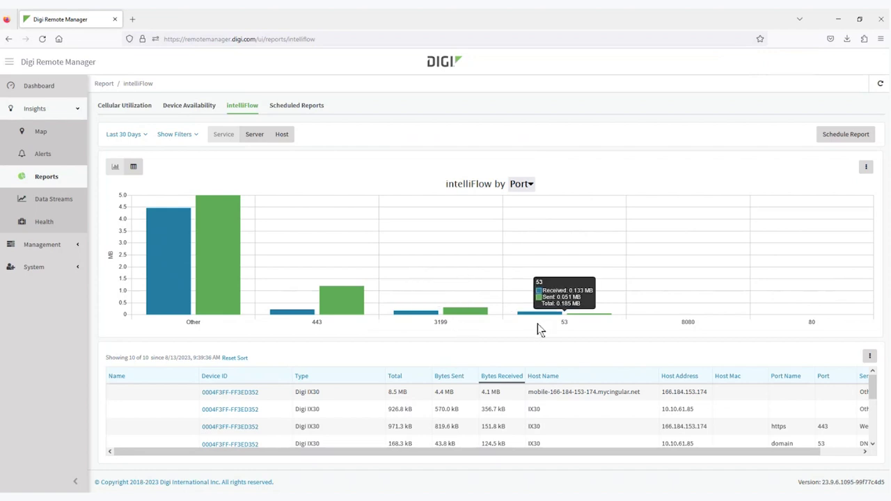
mouse_move(217, 318)
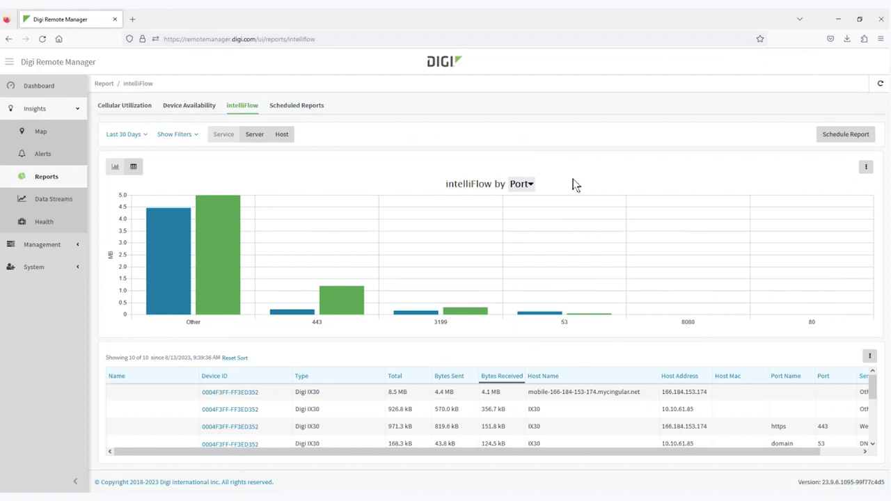
click(846, 135)
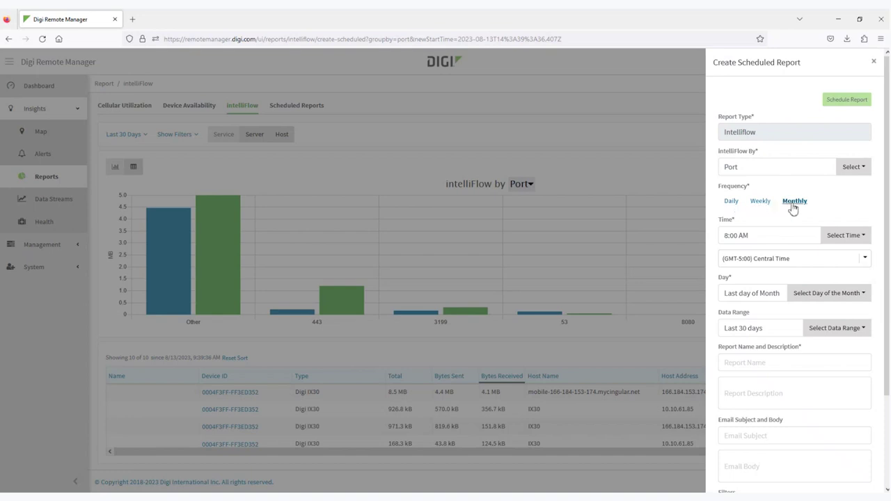
Set the scheduled report to Weekly, grouped by Port, sending at 8:00 AM
click(853, 167)
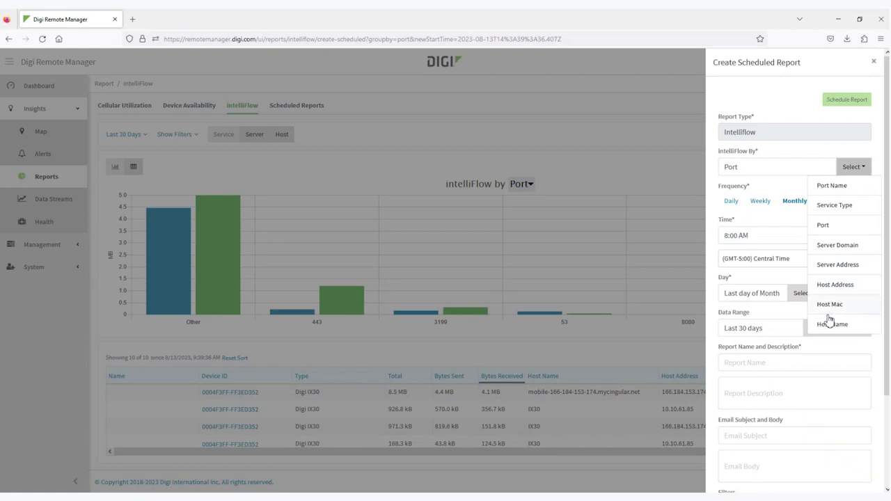
double_click(795, 134)
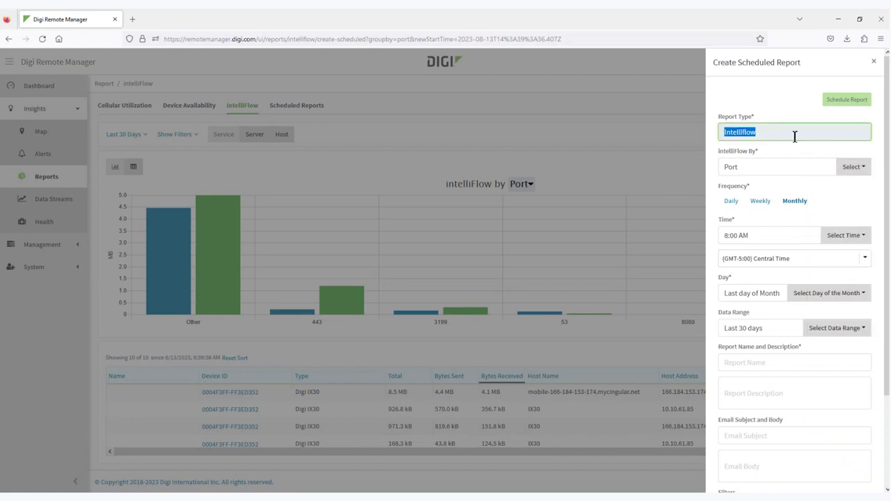
click(760, 201)
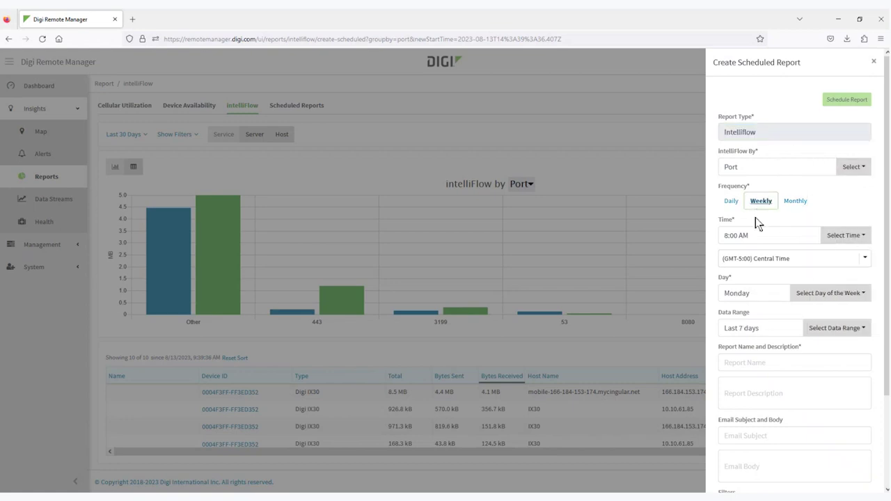
click(838, 237)
click(838, 237)
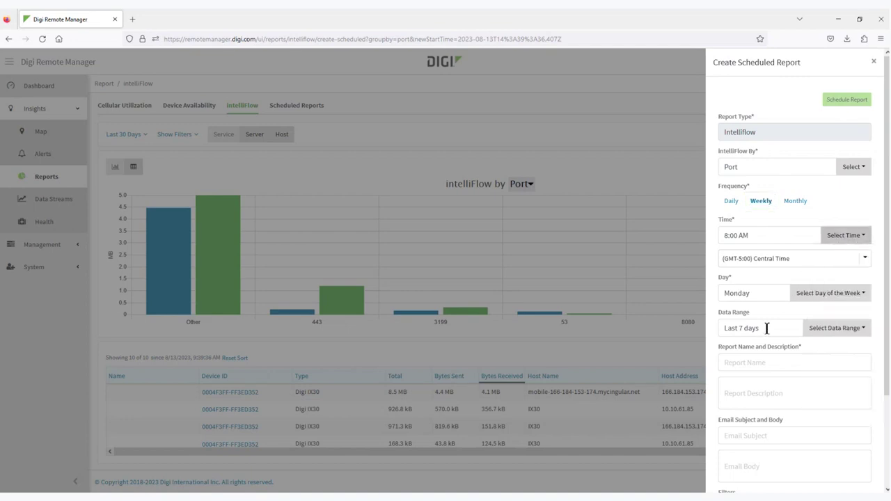
Name it '7 days of Intelliflow data', subject 'Intelliflow Report', add a recipient e-mail, and schedule it
click(778, 367)
text(7 days of I)
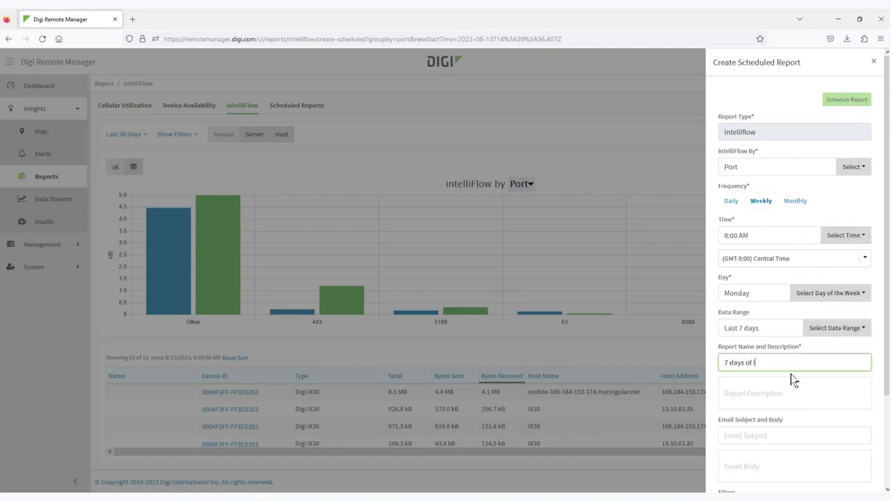
text(ntelliflow data)
click(801, 405)
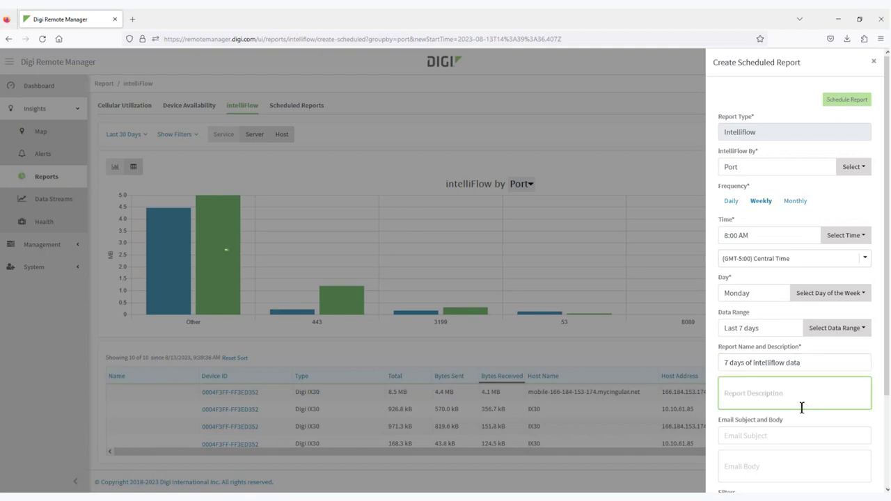
text(Long description here)
click(767, 436)
text(Inte)
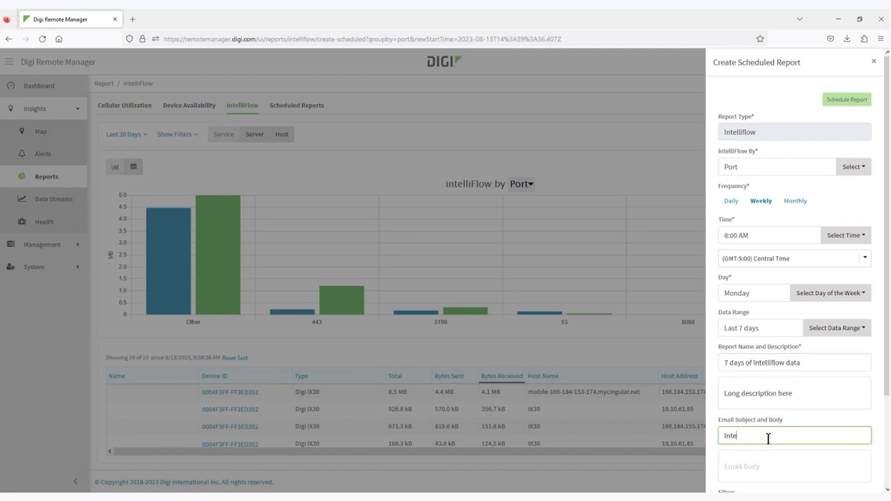
text(lliflow Report)
scroll(794, 417, down, 2)
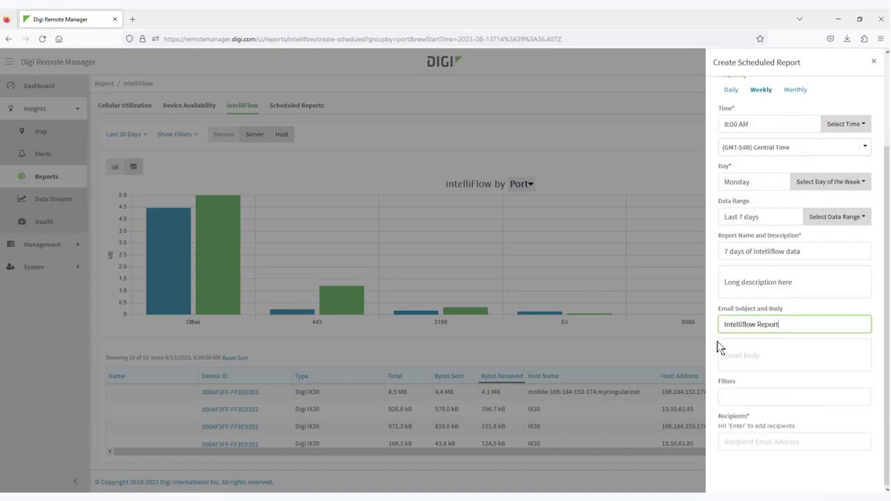
click(740, 443)
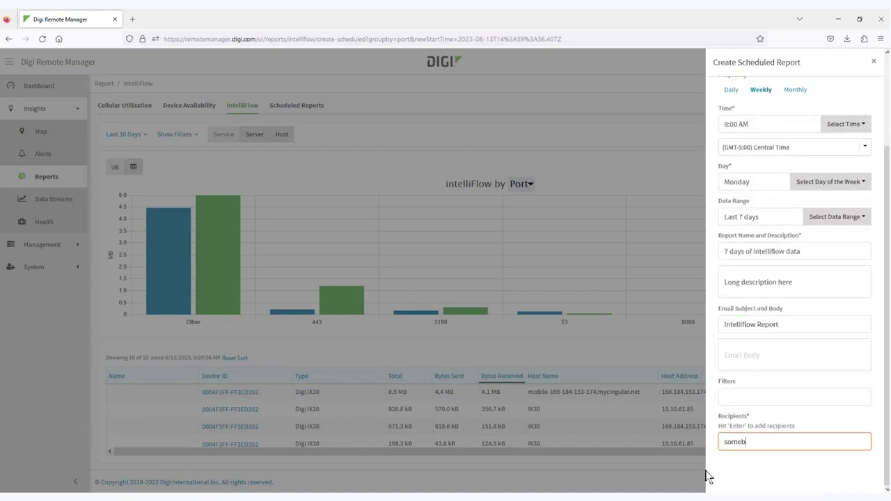
scroll(846, 102, up, 2)
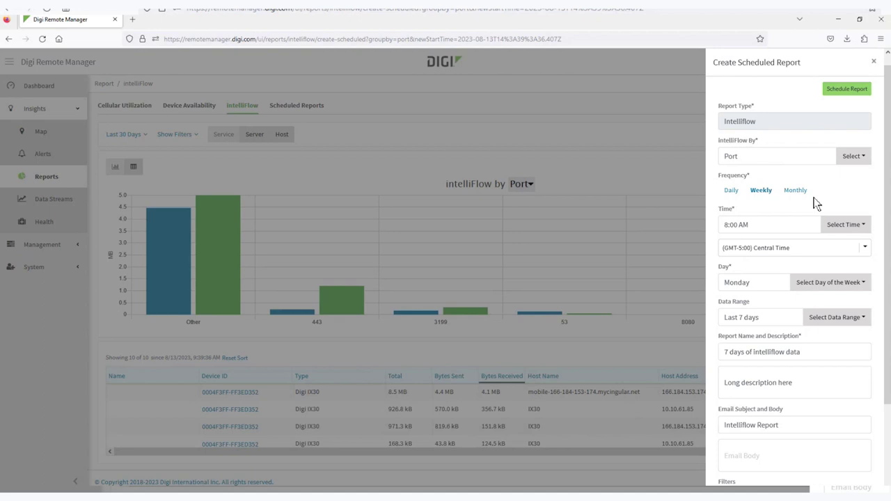
click(842, 90)
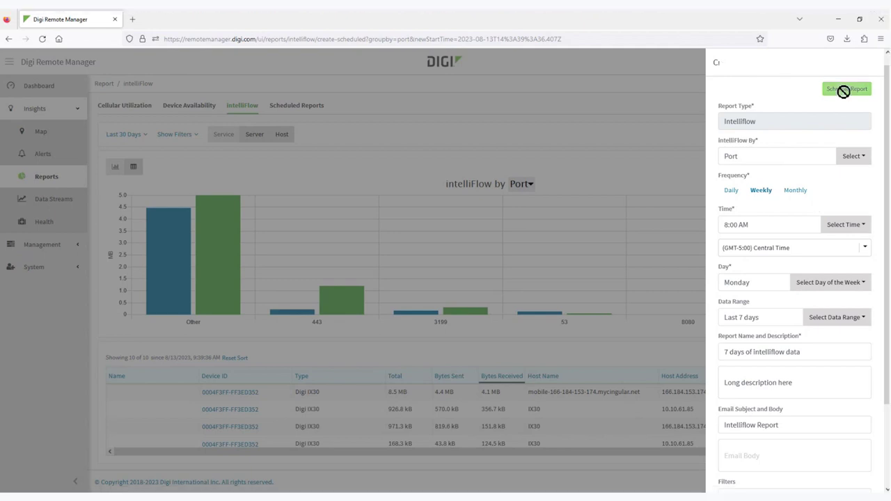